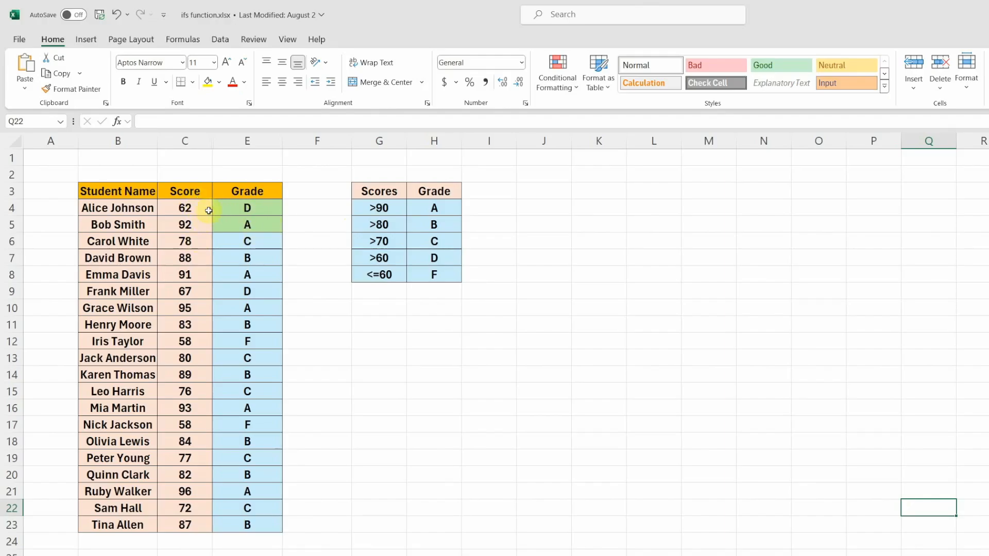
Step: Set the score in C4 to 75 and compare its grade with the >70 row of the grading scale
{"action": "left_click_drag", "start_coordinate": [140, 207], "coordinate": [245, 223]}
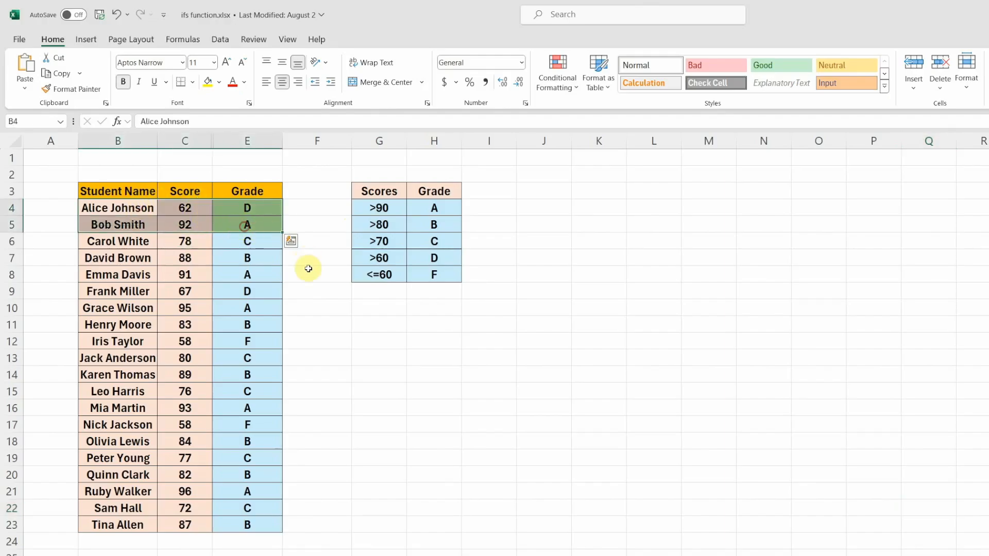
{"action": "left_click", "coordinate": [206, 210]}
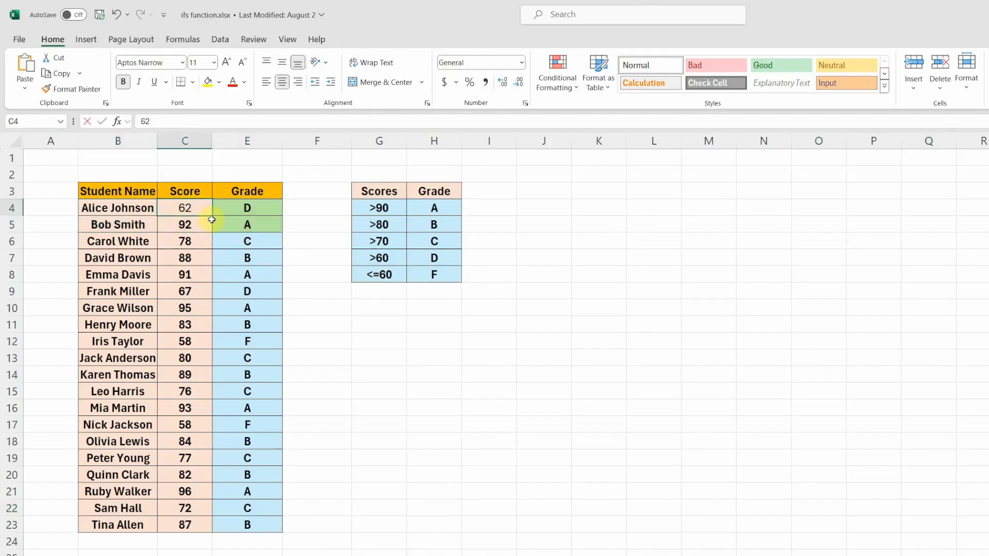
{"action": "type", "text": "75"}
{"action": "key", "text": "Return"}
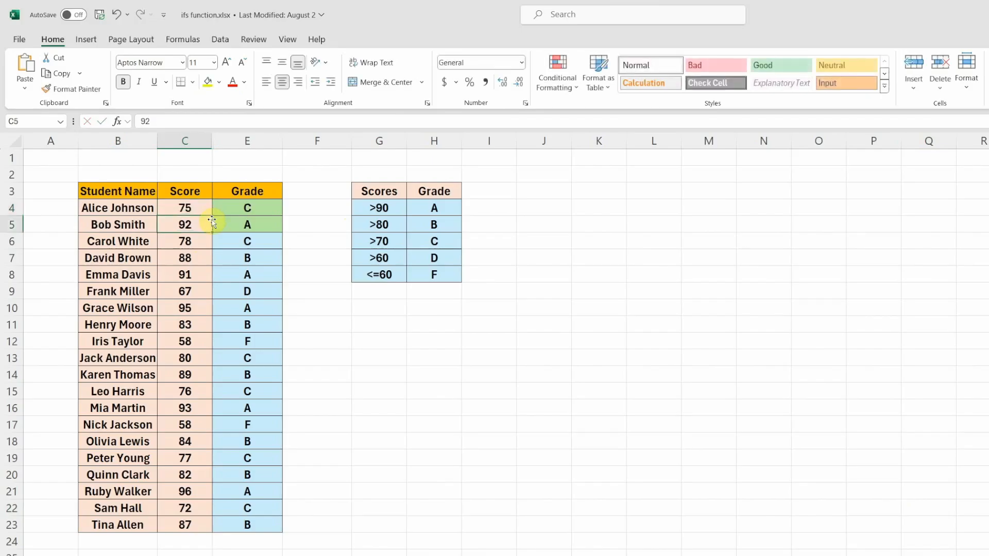
{"action": "left_click", "coordinate": [237, 208]}
{"action": "left_click_drag", "start_coordinate": [389, 242], "coordinate": [432, 242]}
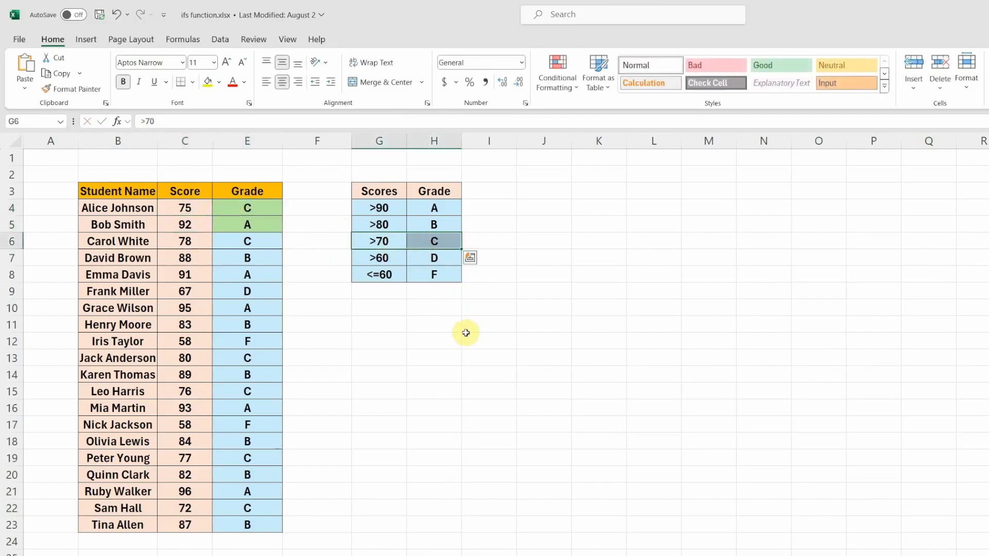
Step: Set the score in C5 to 85
{"action": "left_click", "coordinate": [194, 227]}
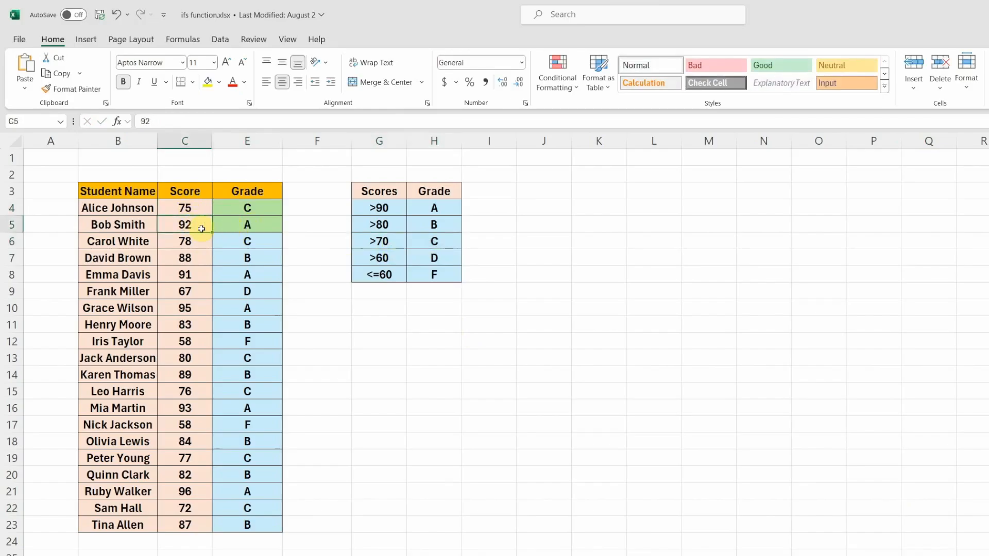
{"action": "type", "text": "85"}
{"action": "key", "text": "Return"}
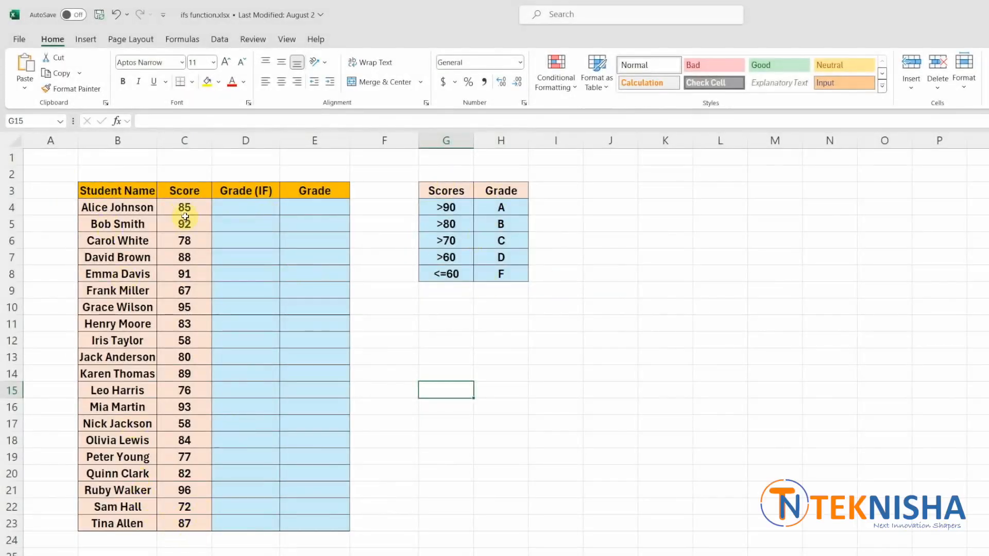
Step: Start a nested IF formula in D4 that returns "A" when C4>90
{"action": "left_click", "coordinate": [251, 206]}
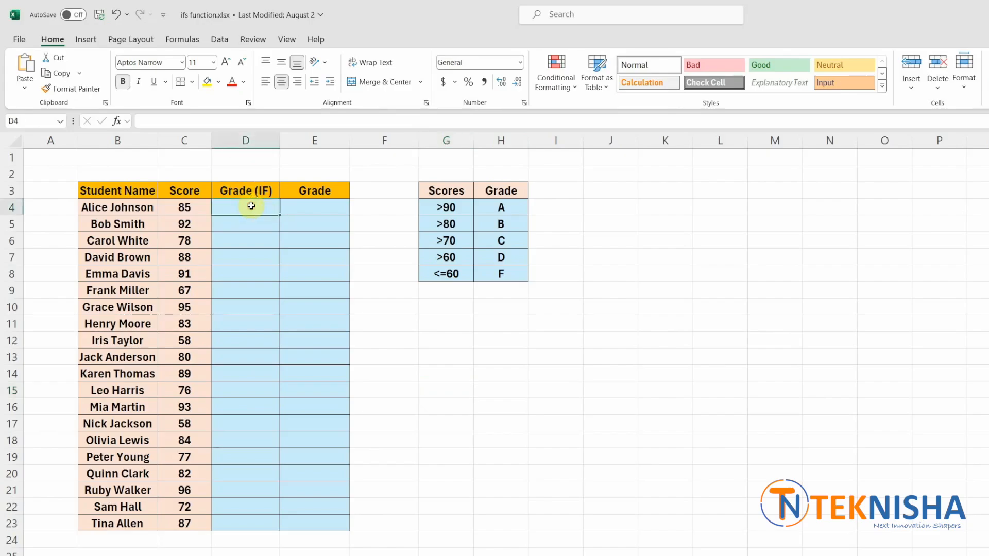
{"action": "type", "text": "="}
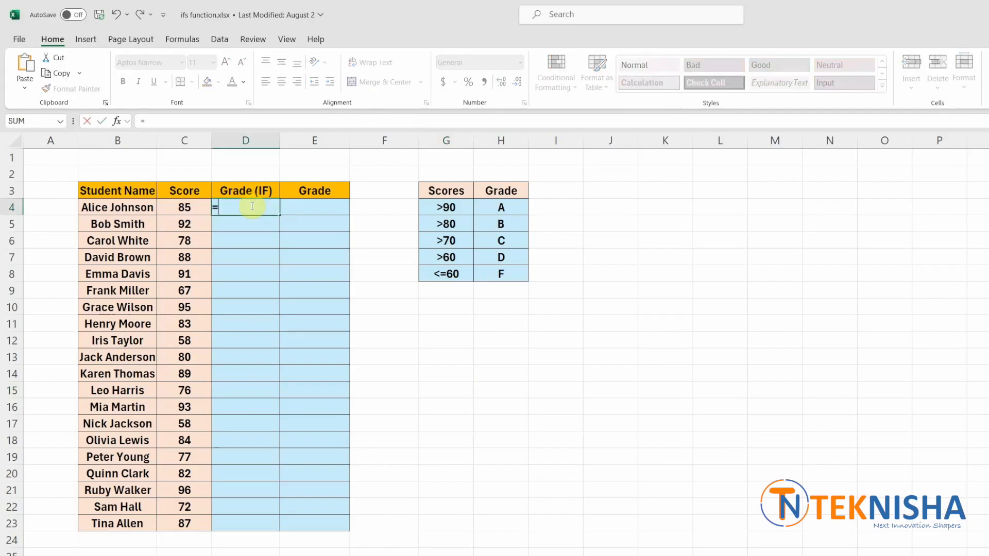
{"action": "type", "text": "if("}
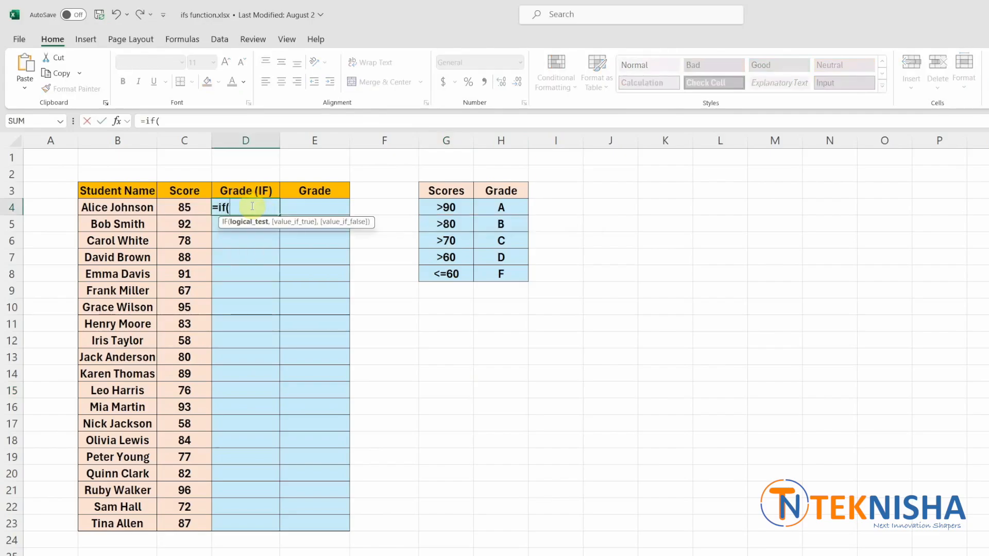
{"action": "left_click", "coordinate": [197, 209]}
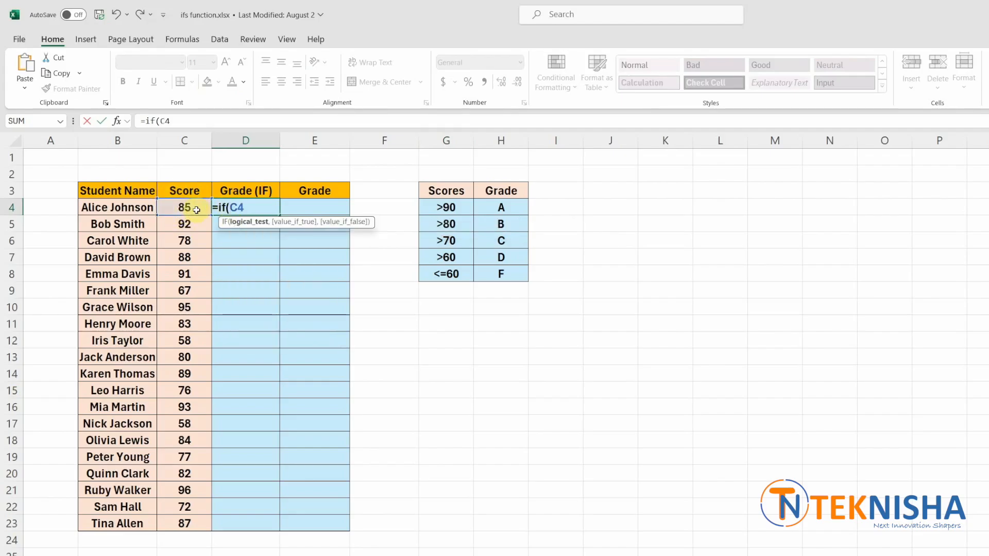
{"action": "type", "text": ">90,"}
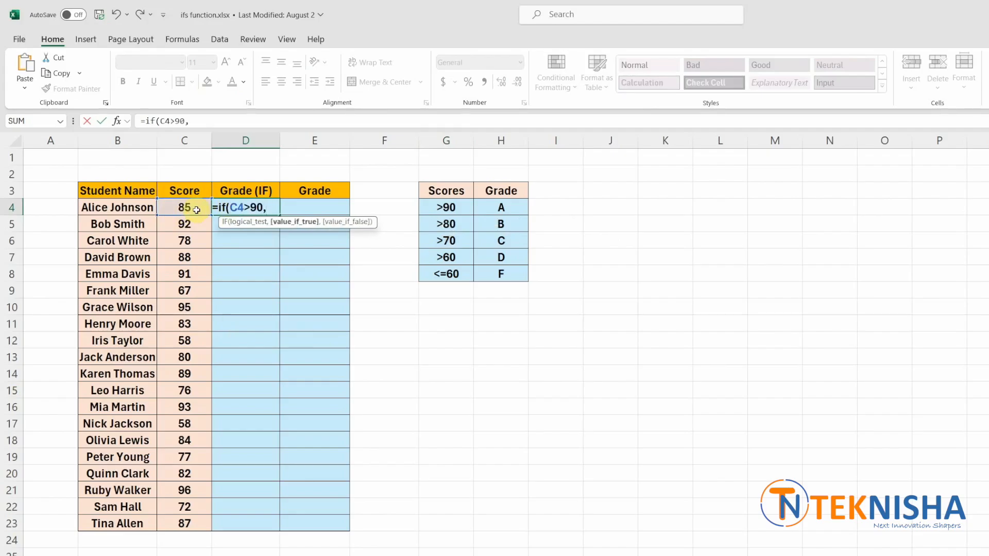
{"action": "type", "text": "\"A\","}
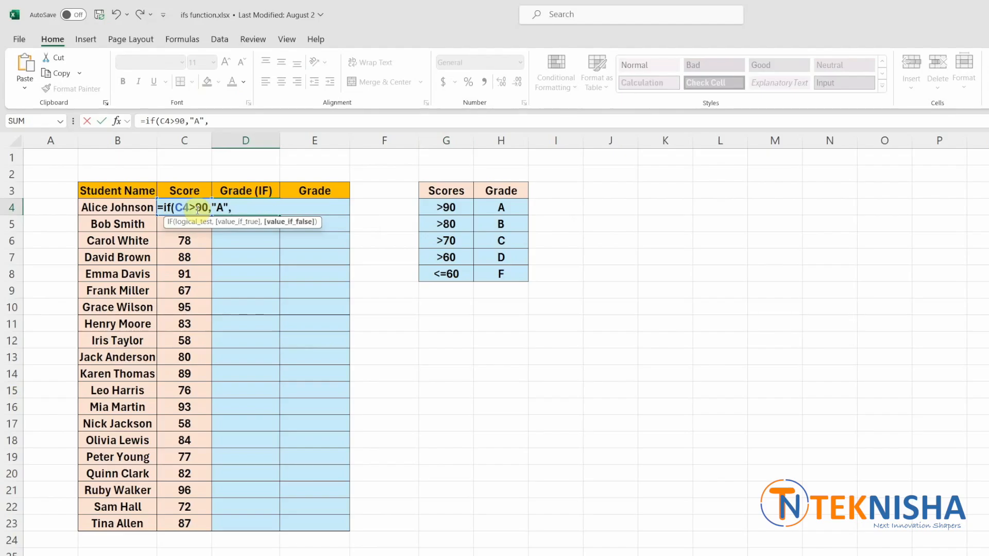
Step: Extend the D4 formula with nested IF conditions returning "B" for C4>80 and "C" for C4>70
{"action": "type", "text": "if"}
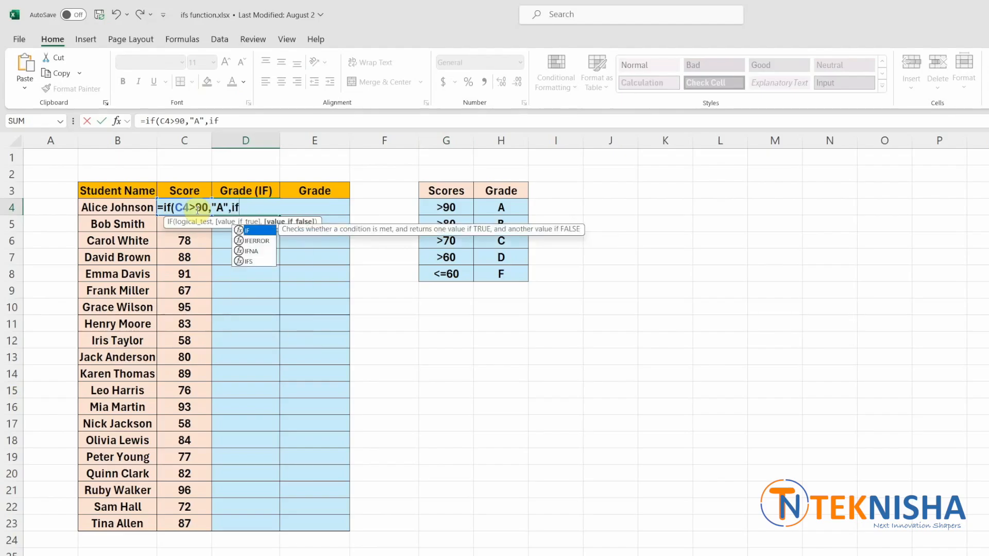
{"action": "type", "text": "(C4"}
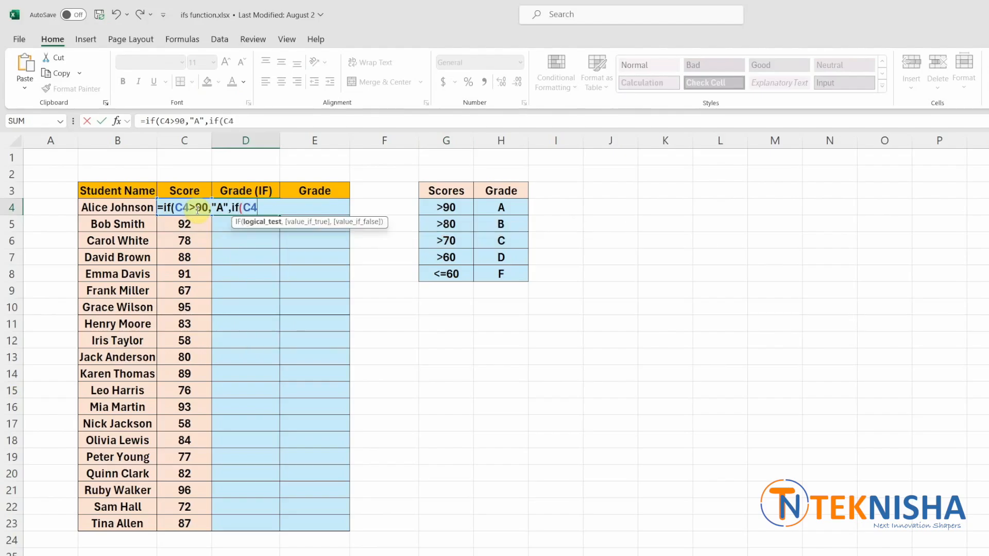
{"action": "type", "text": ">80,\"B\""}
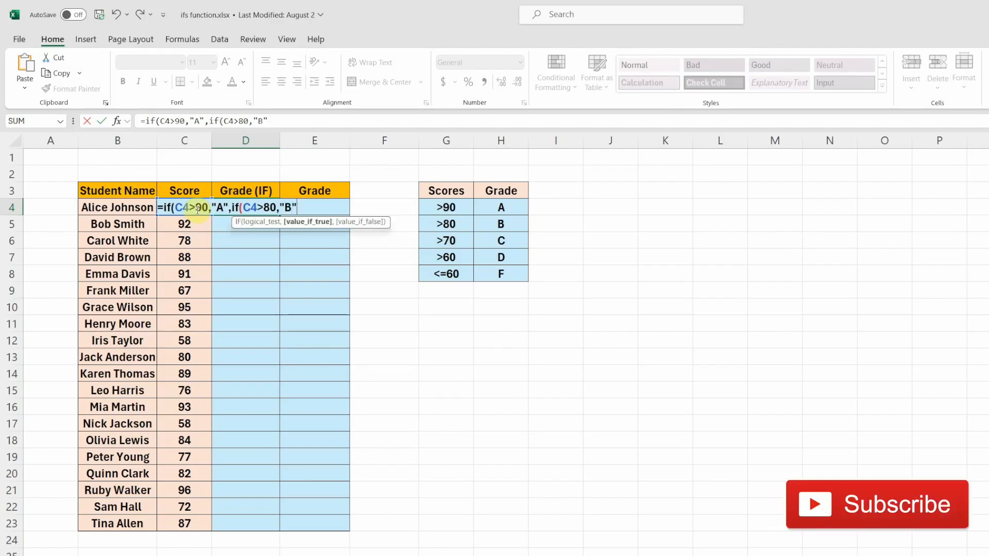
{"action": "type", "text": ",IF"}
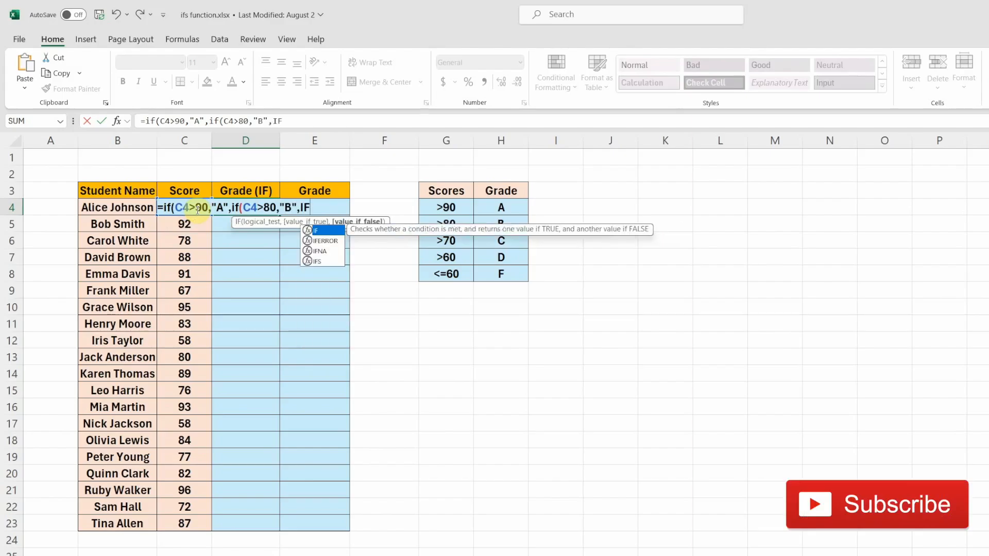
{"action": "type", "text": "(C4>"}
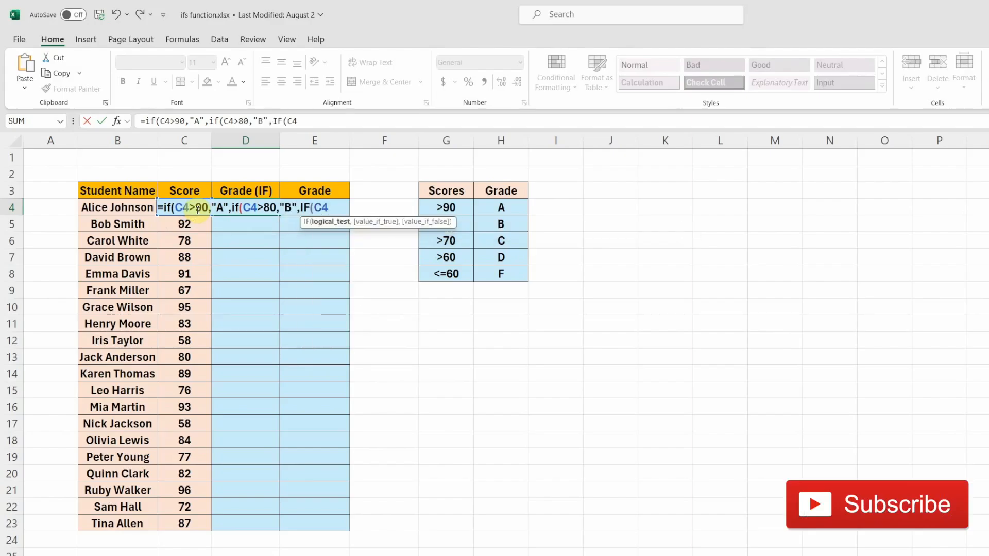
{"action": "type", "text": "70,\"C\""}
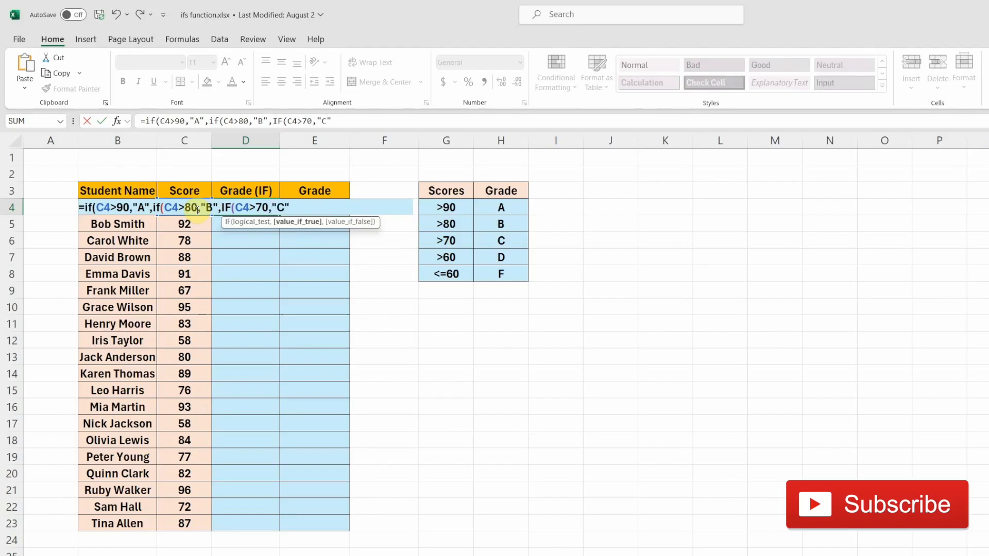
Step: Complete the D4 formula with a nested IF returning "D" for C4>60 and otherwise "F"
{"action": "type", "text": ",IF("}
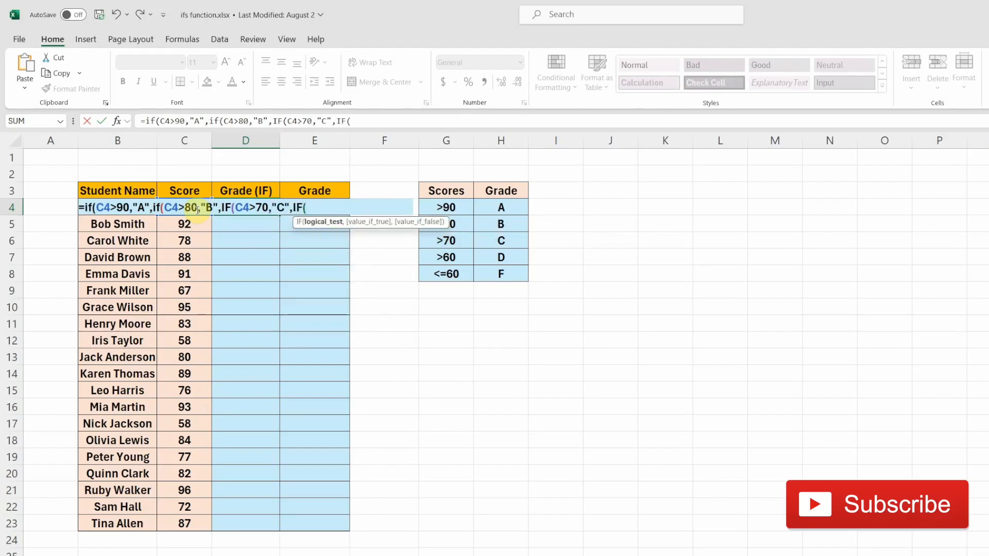
{"action": "type", "text": "C4>60,\"D\""}
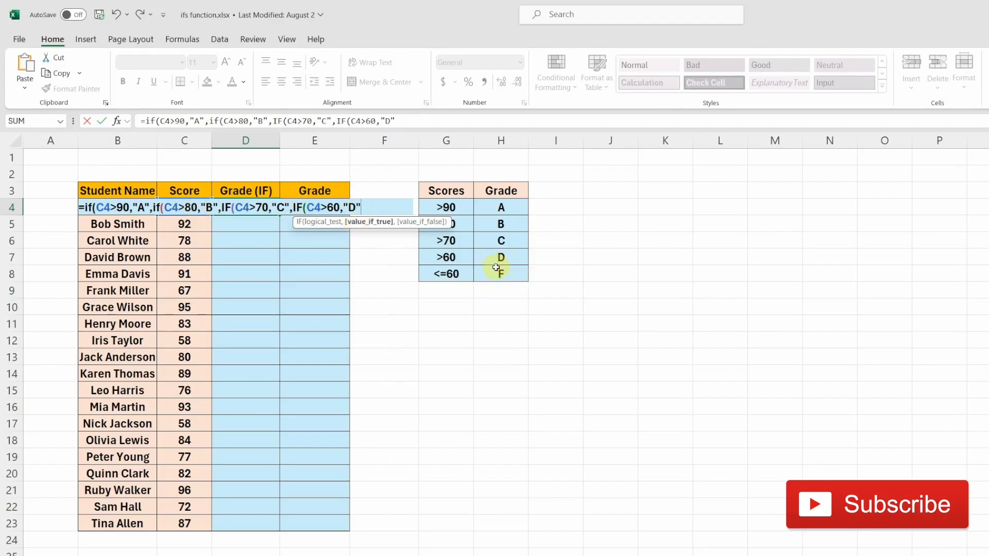
{"action": "type", "text": ",\"F\""}
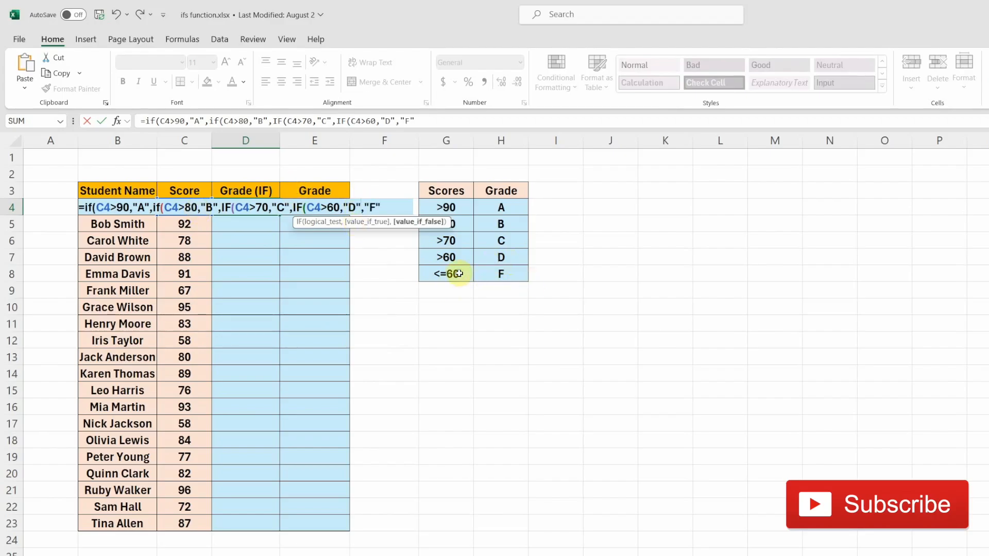
{"action": "type", "text": "))"}
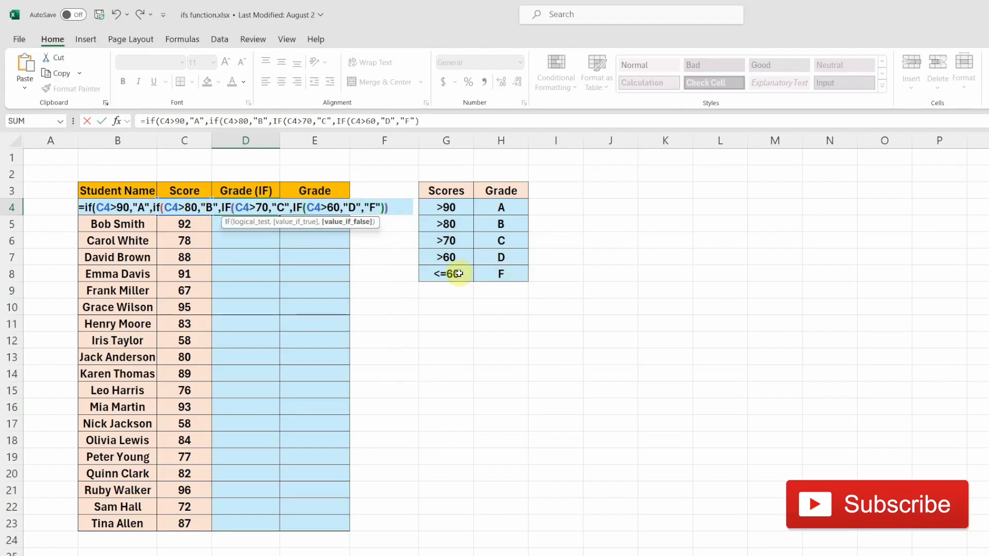
{"action": "type", "text": "))"}
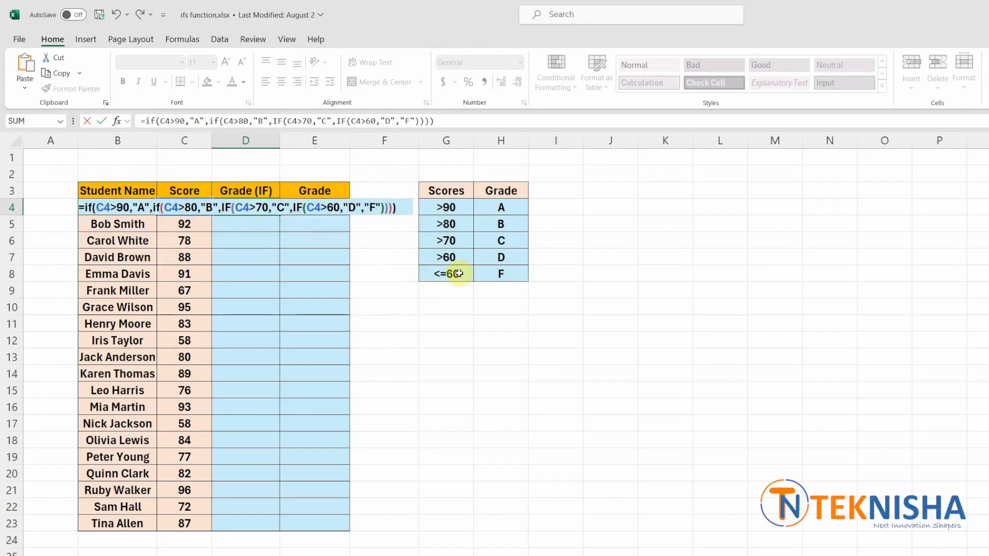
{"action": "key", "text": "Return"}
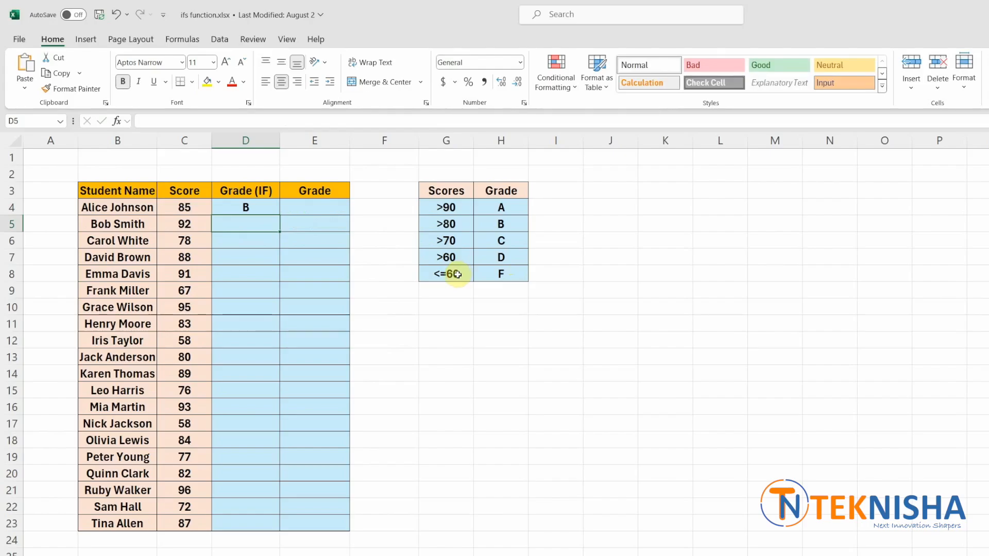
Step: Fill the nested IF formula from D4 down to D23
{"action": "left_click", "coordinate": [276, 207]}
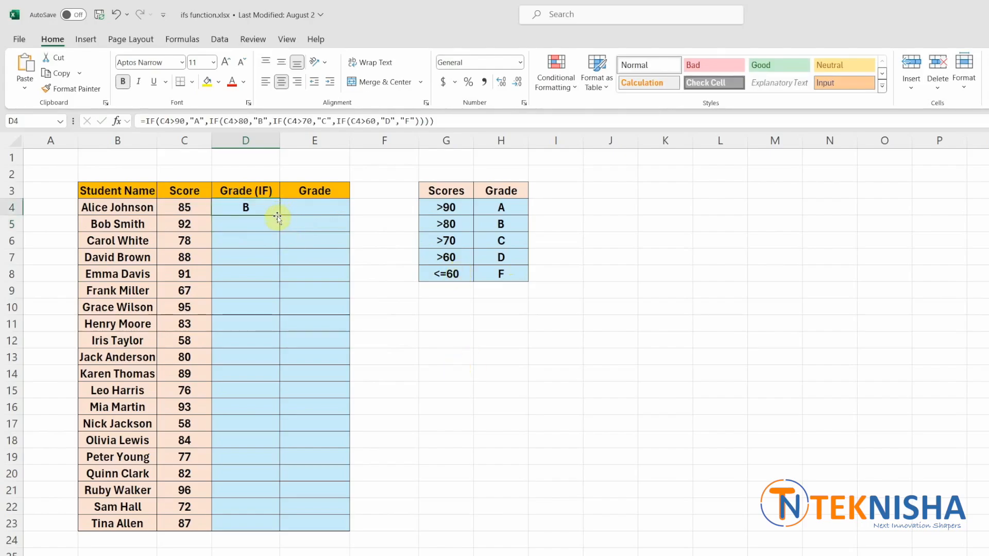
{"action": "left_click_drag", "start_coordinate": [278, 214], "coordinate": [262, 525]}
{"action": "left_click", "coordinate": [493, 377]}
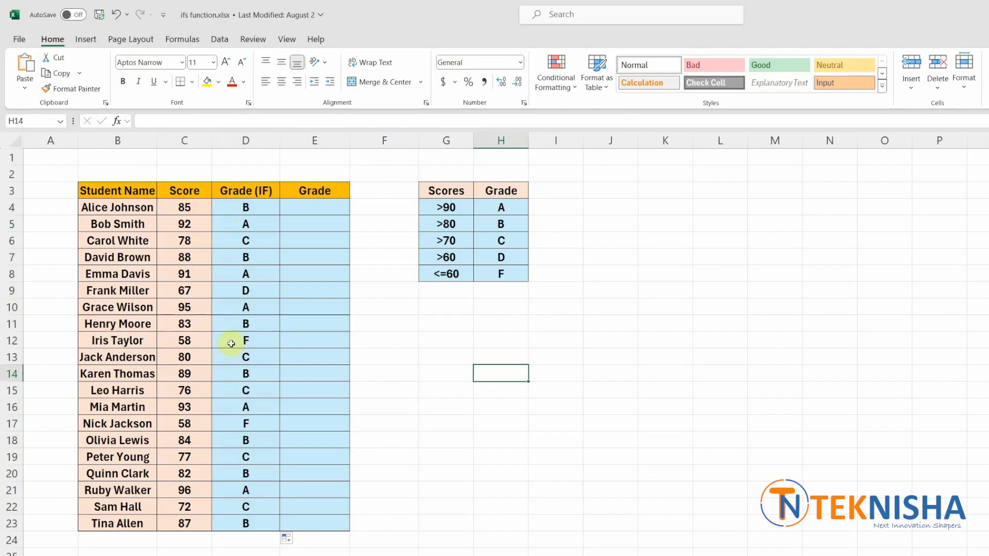
Step: Start an IFS formula in E4 that returns "A" when C4>90
{"action": "left_click", "coordinate": [259, 207]}
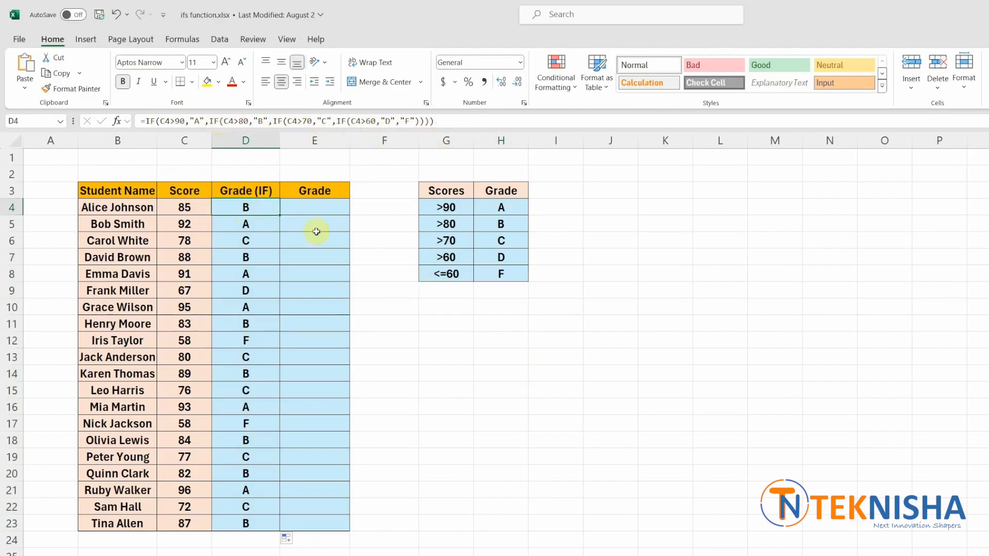
{"action": "key", "text": "Right"}
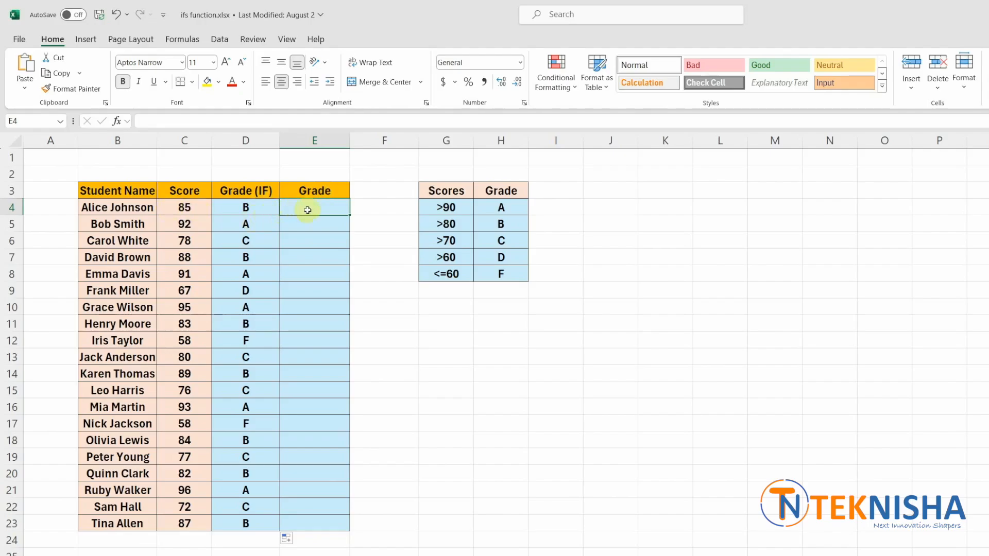
{"action": "type", "text": "="}
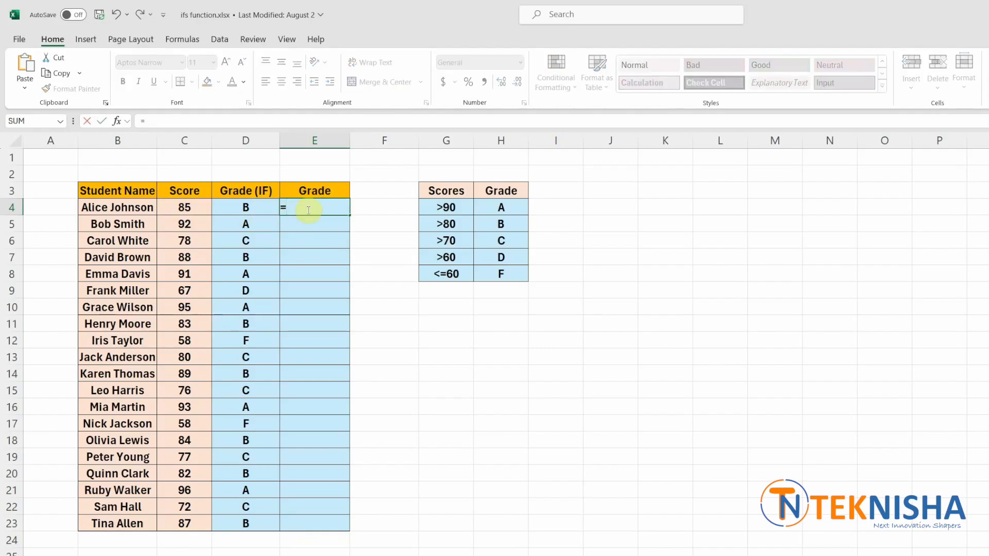
{"action": "type", "text": "IFS"}
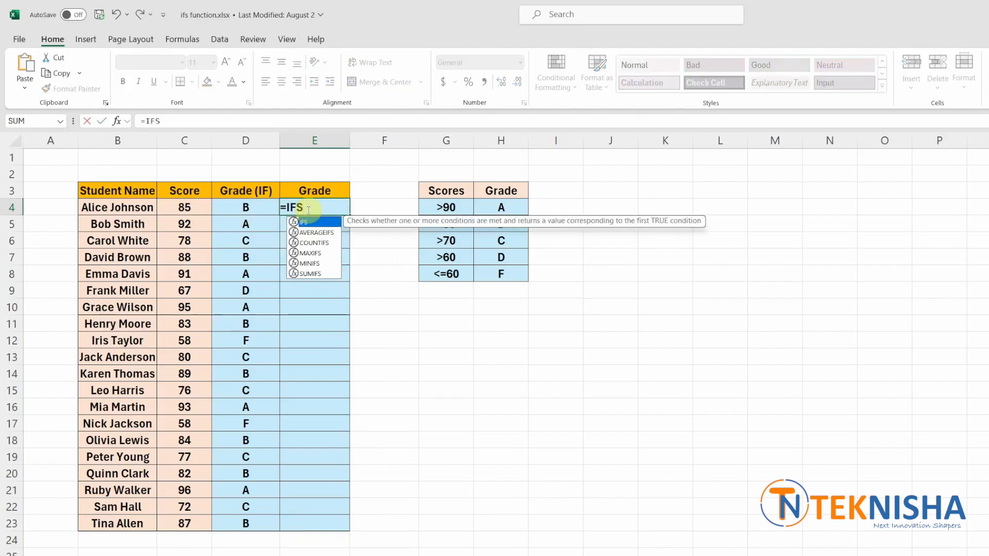
{"action": "type", "text": "("}
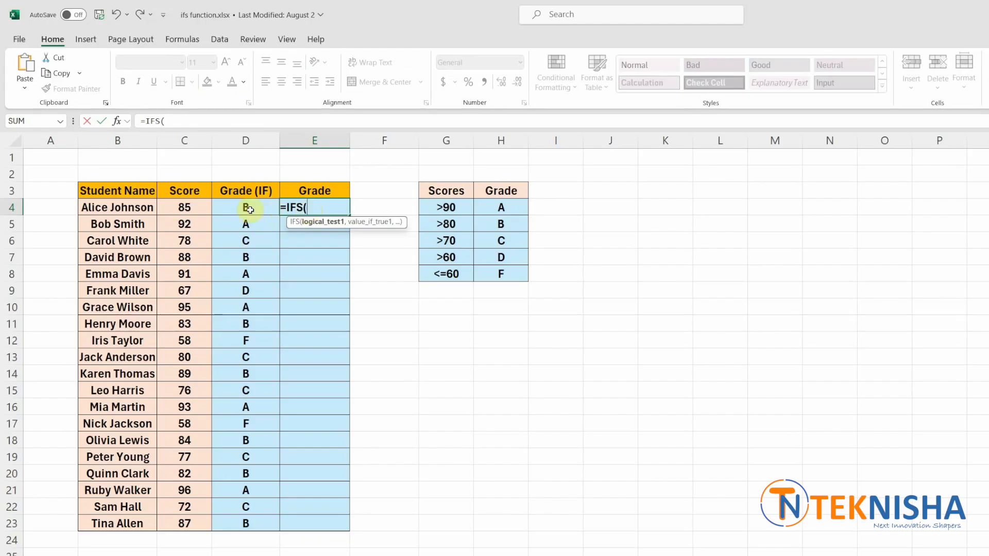
{"action": "left_click", "coordinate": [197, 205]}
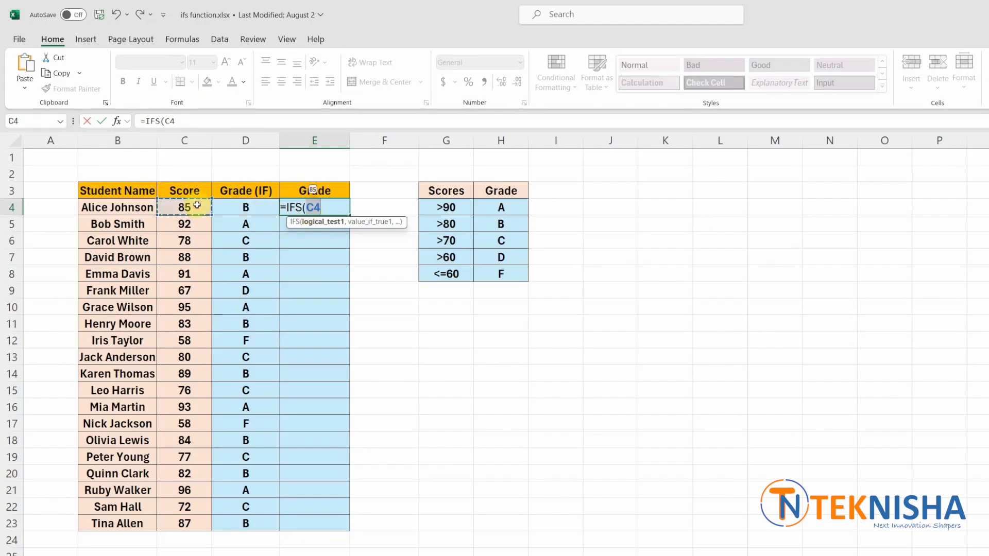
{"action": "type", "text": ">90"}
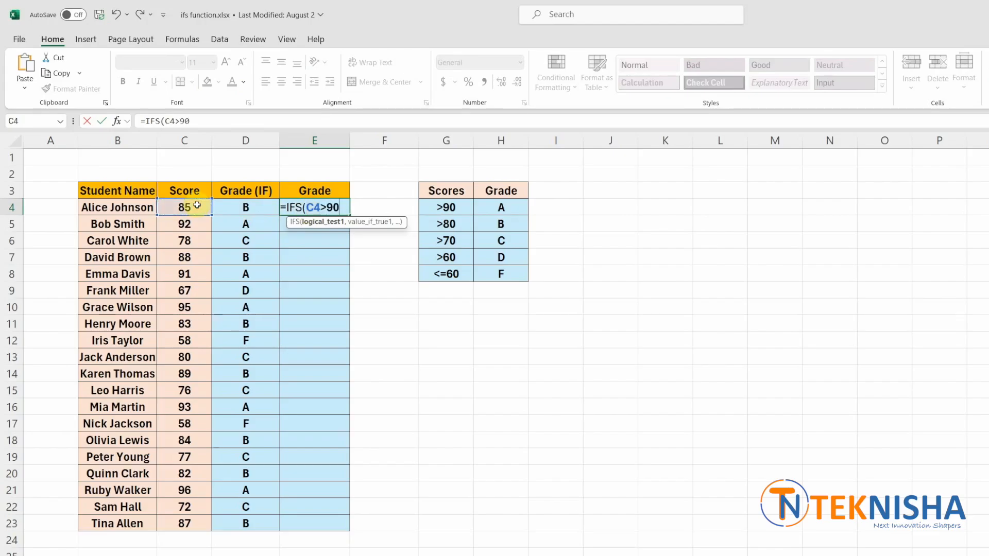
{"action": "type", "text": ","}
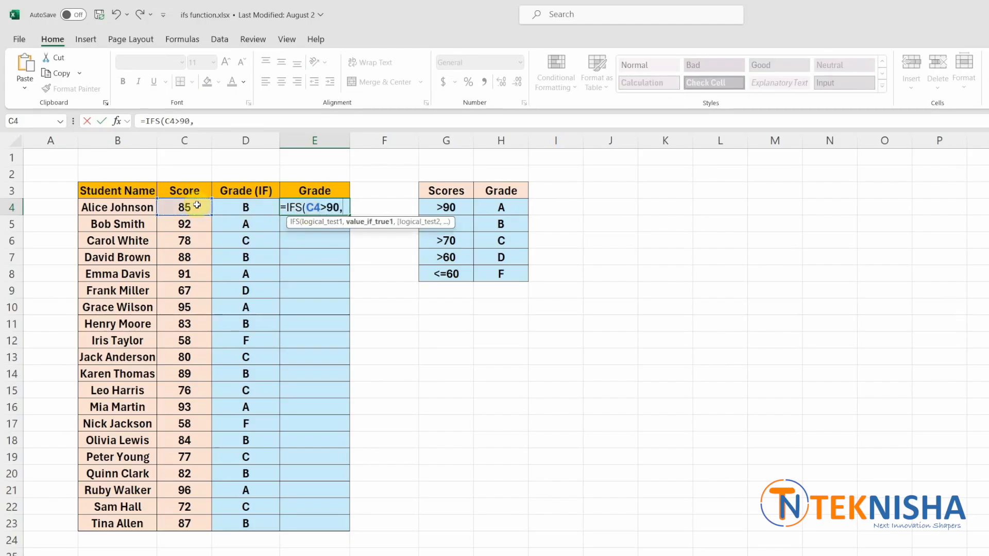
{"action": "type", "text": "\"A"}
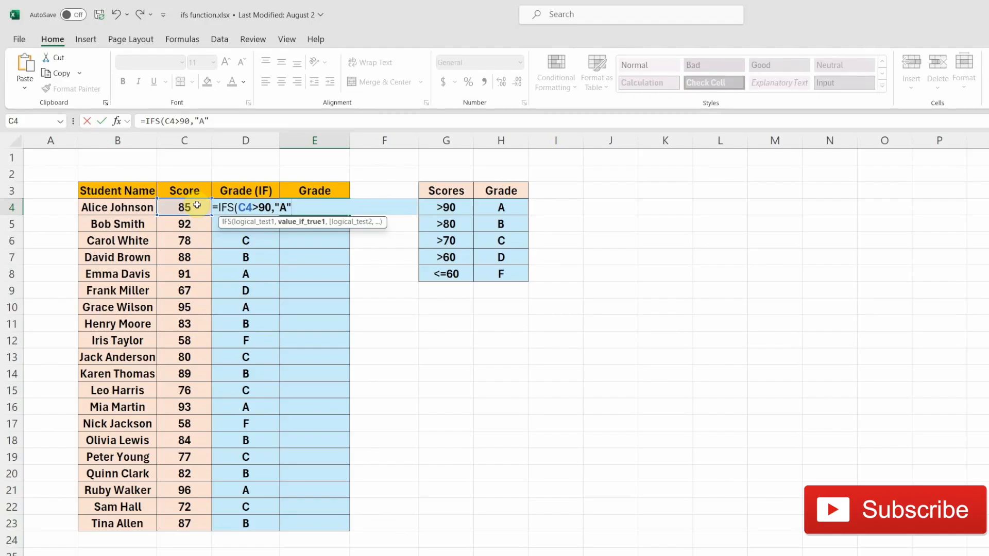
Step: Extend the E4 IFS formula with conditions returning "B" for C4>80 and "C" for C4>70
{"action": "type", "text": ","}
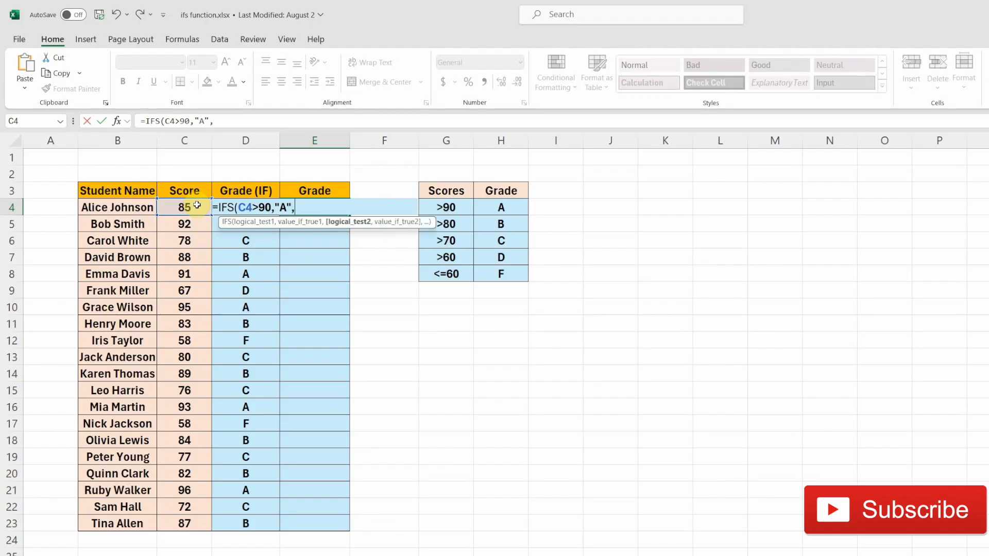
{"action": "type", "text": "C4>80,"}
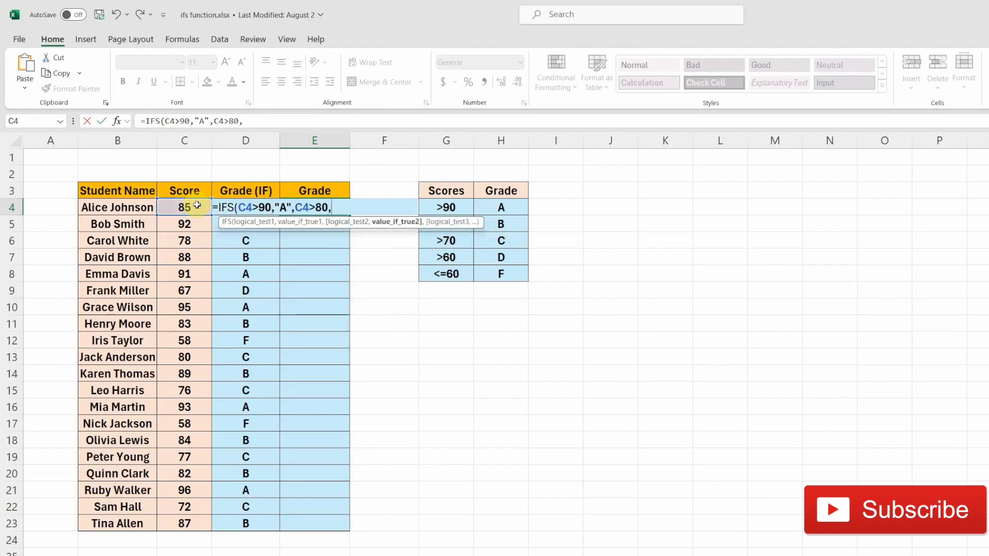
{"action": "type", "text": "\"B\",C4"}
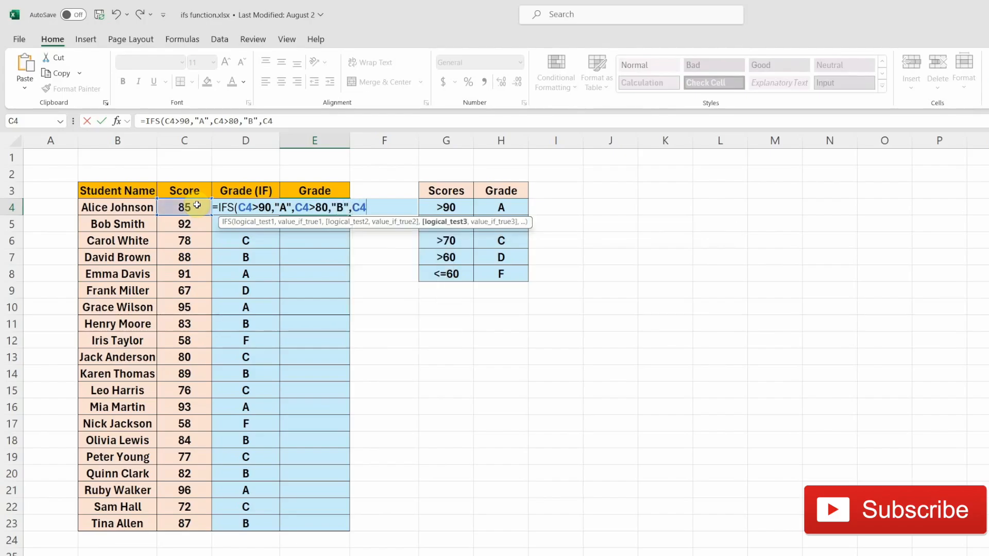
{"action": "type", "text": ">70,\"C\","}
Step: Complete the E4 IFS formula with C4>60 returning "D" and a final TRUE condition returning "F"
{"action": "left_click", "coordinate": [197, 206]}
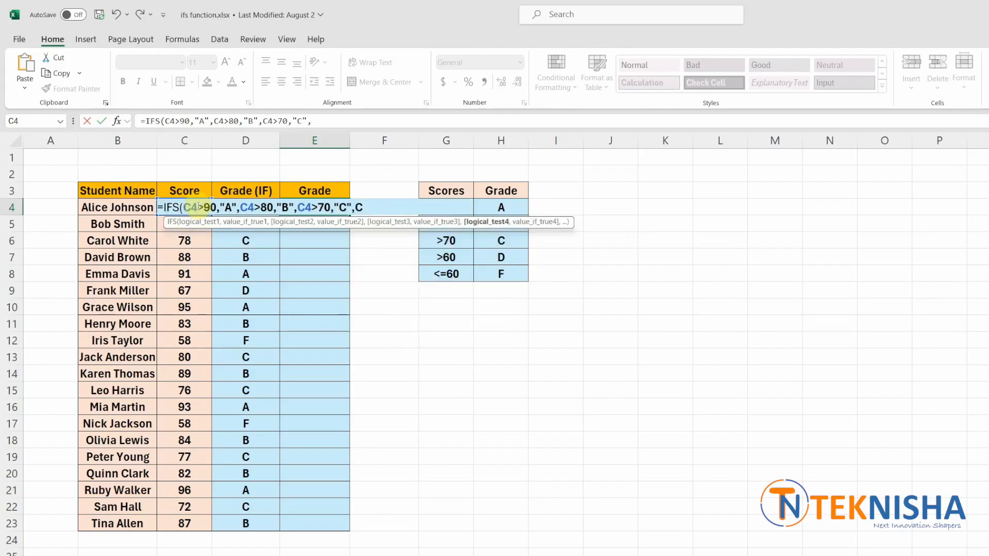
{"action": "type", "text": ">60,\"D\","}
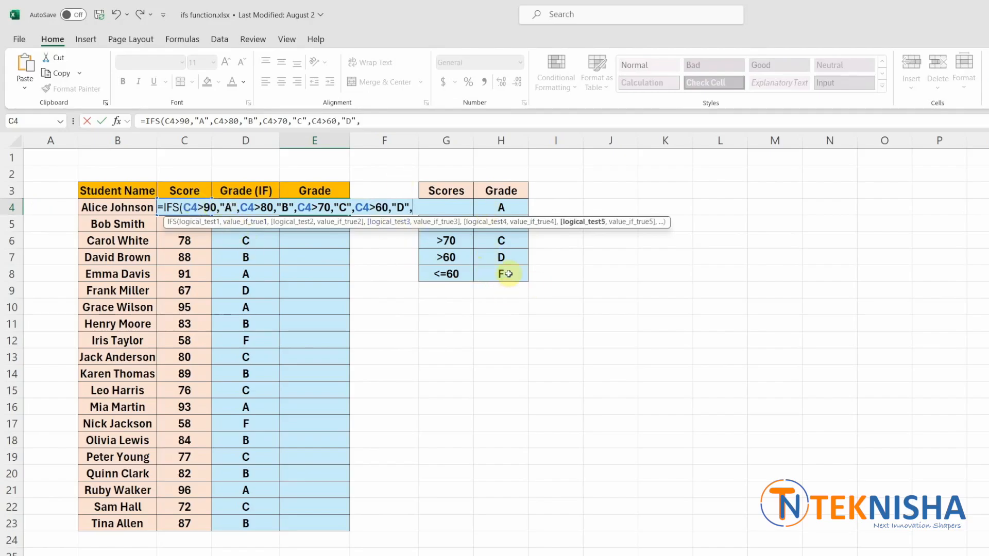
{"action": "type", "text": "TRUE"}
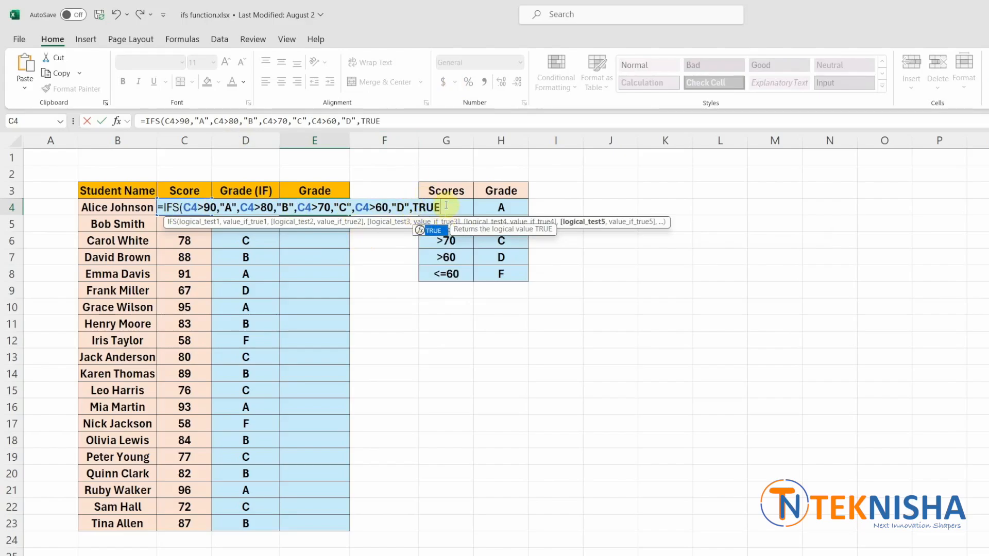
{"action": "type", "text": ","}
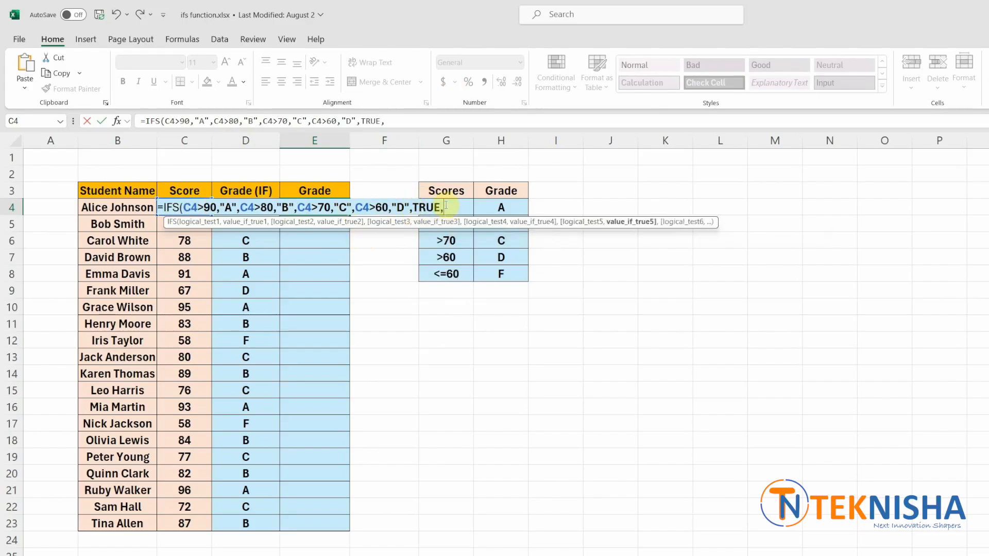
{"action": "type", "text": "\"F\")"}
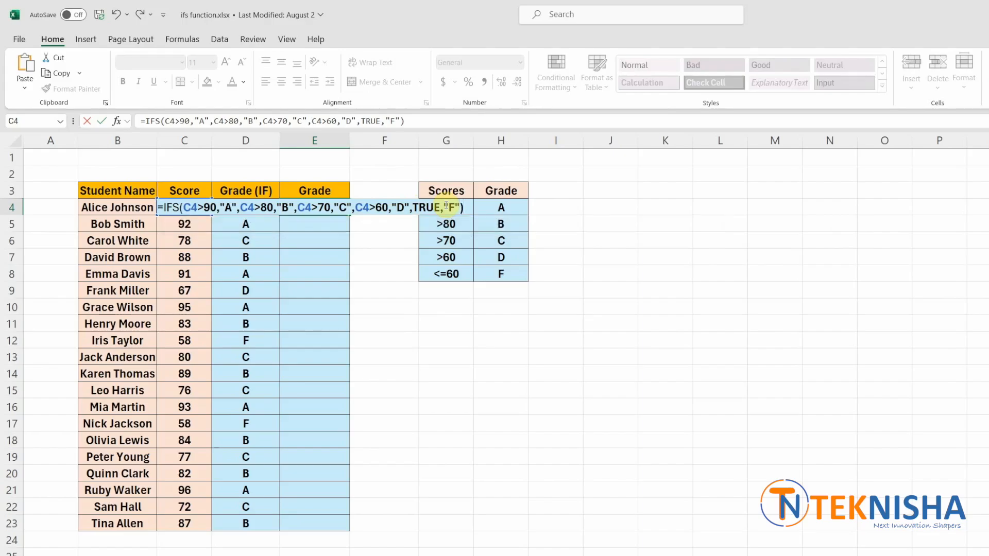
{"action": "key", "text": "Return"}
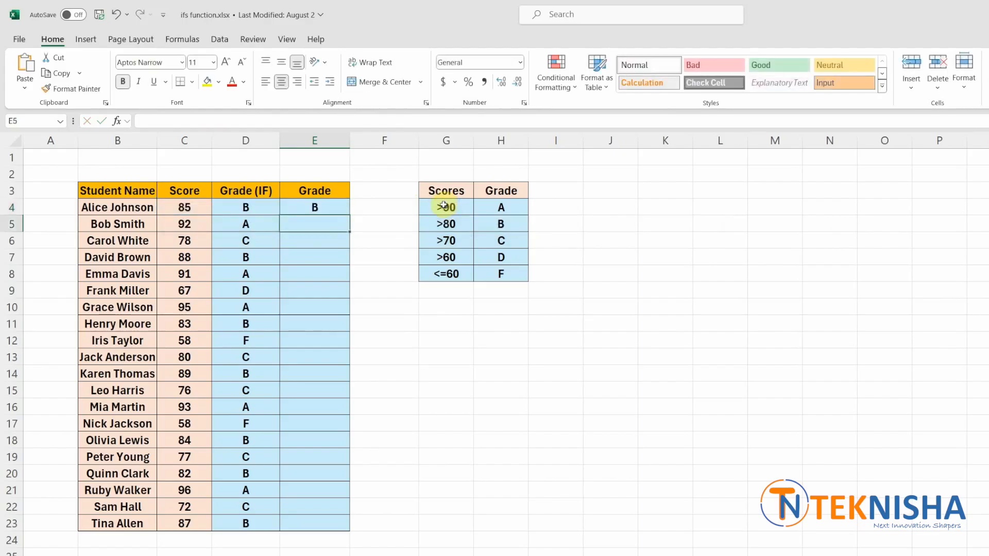
Step: Fill the IFS formula from E4 down to E23
{"action": "left_click", "coordinate": [346, 210]}
{"action": "left_click_drag", "start_coordinate": [349, 215], "coordinate": [354, 530]}
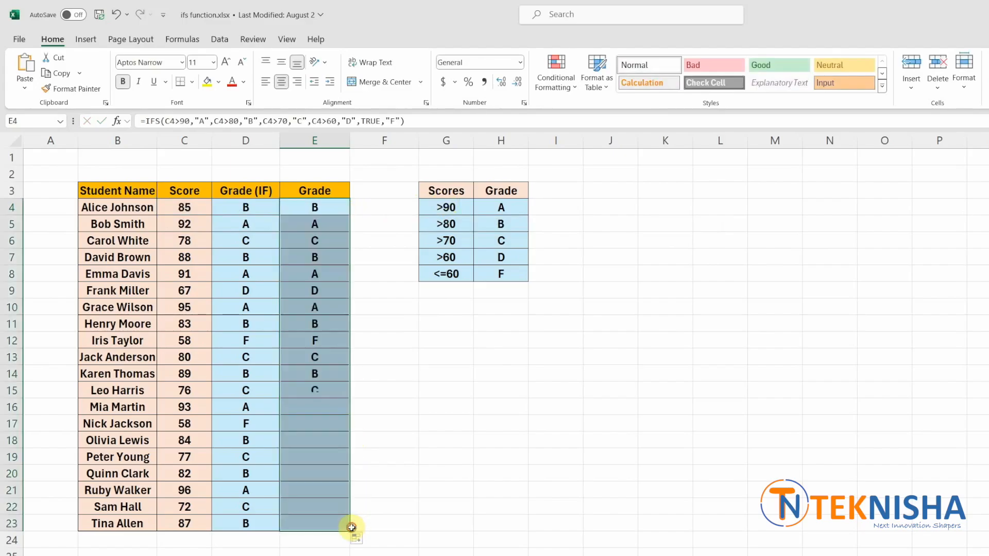
{"action": "left_click", "coordinate": [398, 319]}
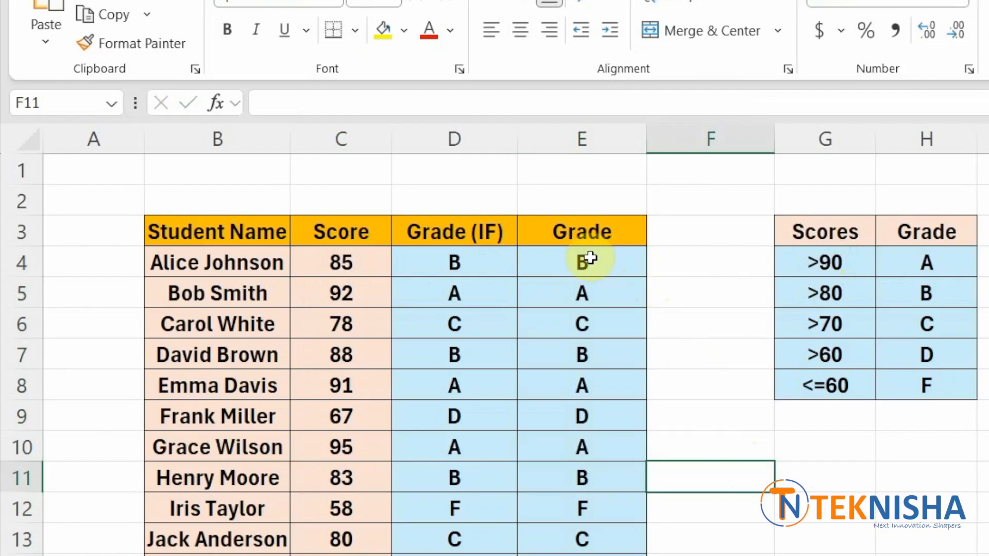
Step: Compare the nested IF formula in D4 with the IFS formula in E4
{"action": "left_click", "coordinate": [496, 256]}
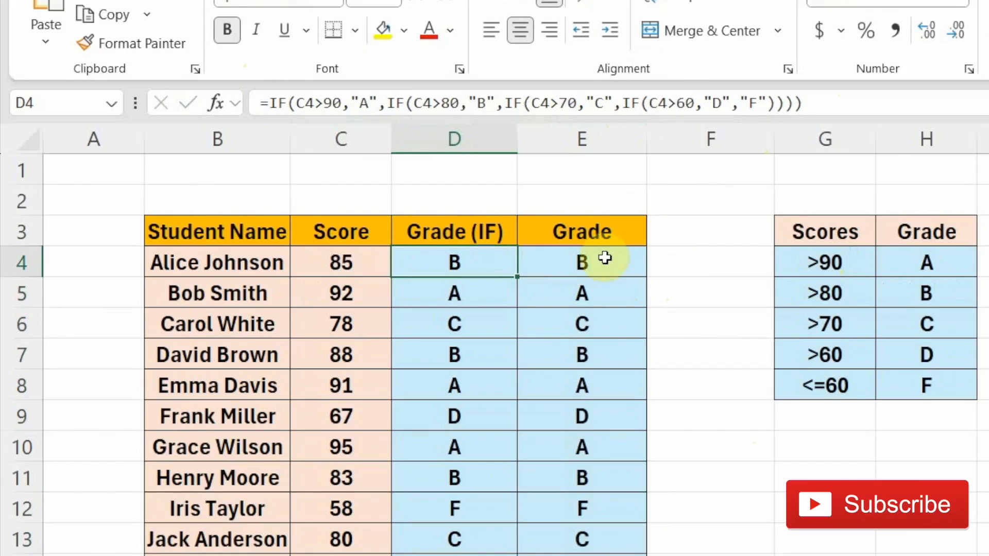
{"action": "left_click", "coordinate": [563, 258]}
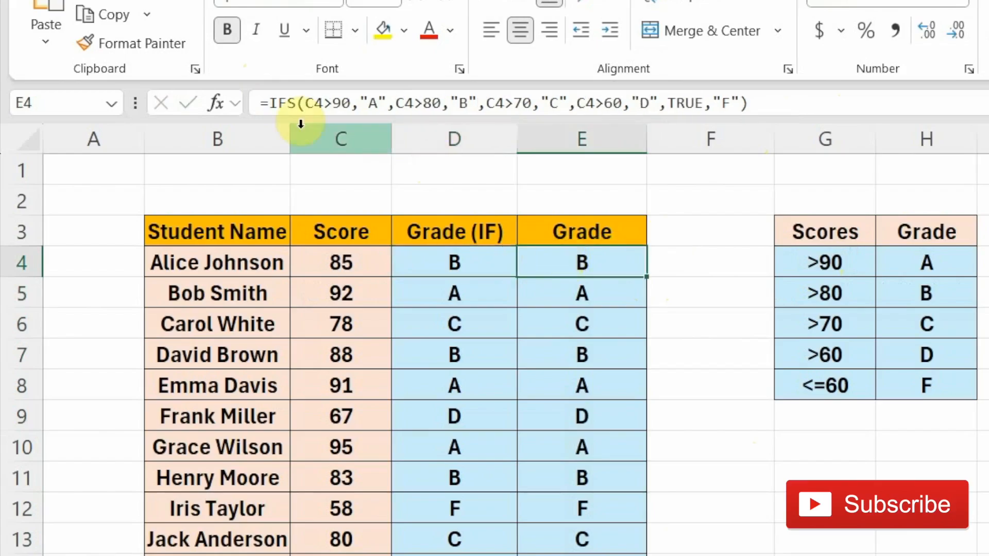